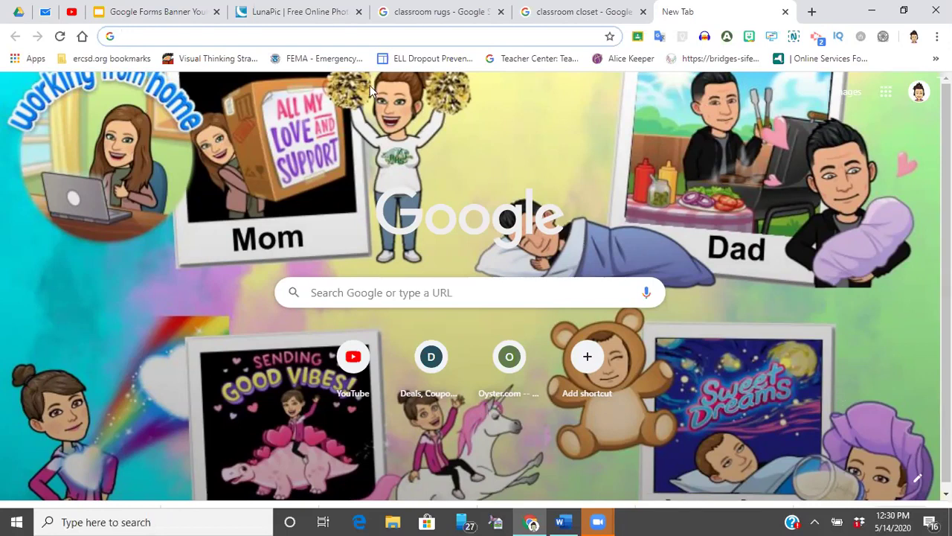
Step: Switch to the LunaPic photo editor tab in Chrome
{"action": "left_click", "coordinate": [302, 17]}
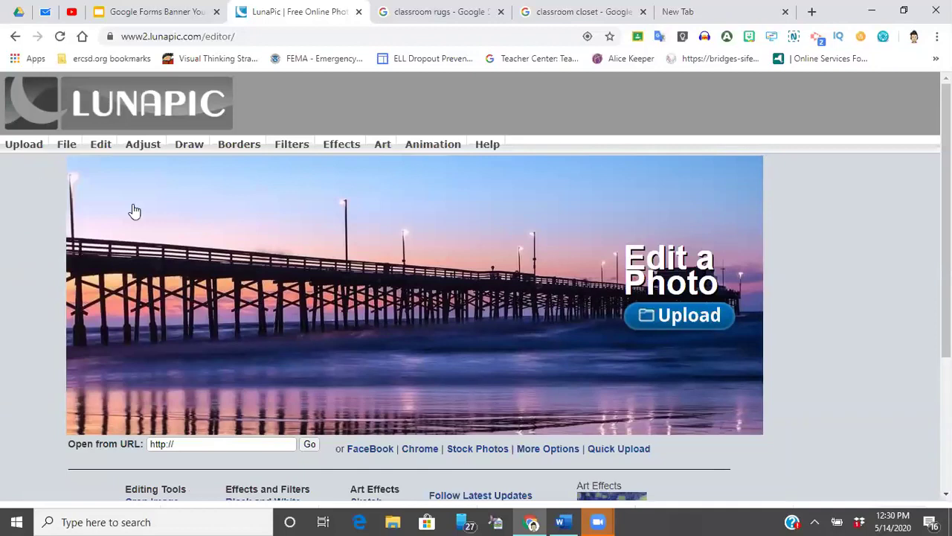
Step: Save the Colorful Places Classroom Seating Rug image from the classroom rugs results to the Desktop as 'luna pic rug'
{"action": "left_click", "coordinate": [547, 13]}
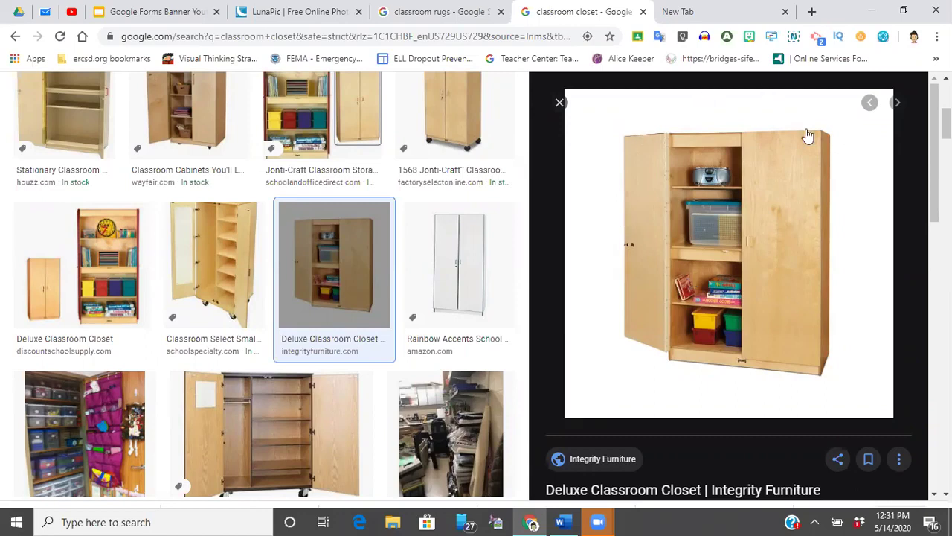
{"action": "left_click", "coordinate": [436, 13]}
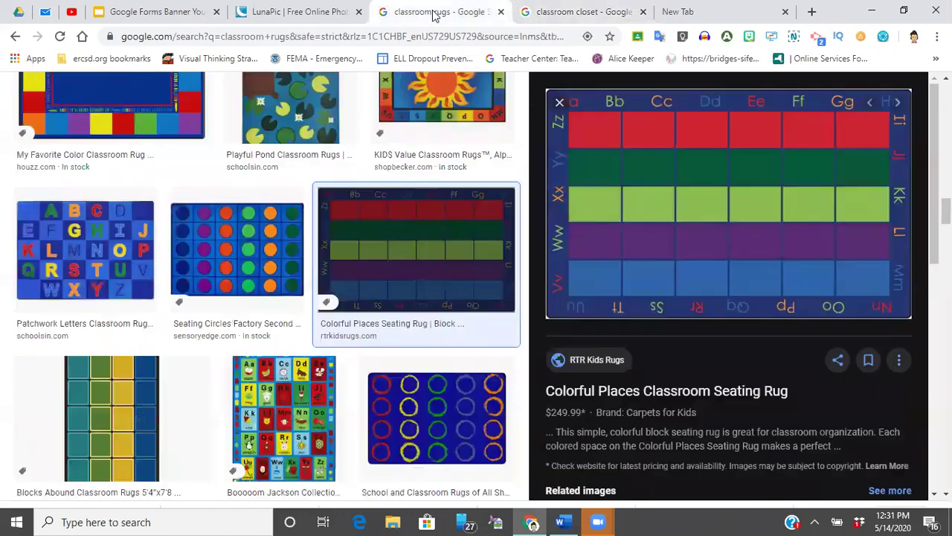
{"action": "right_click", "coordinate": [694, 199]}
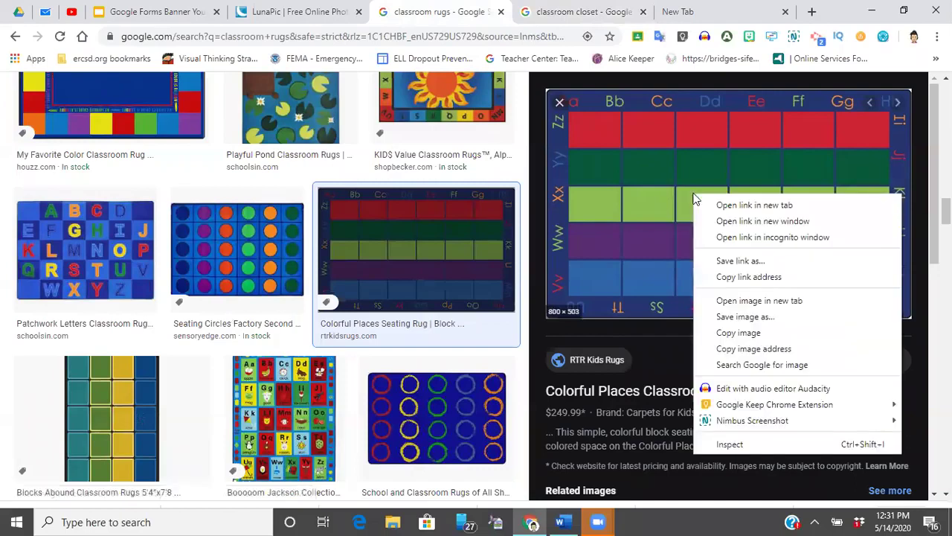
{"action": "left_click", "coordinate": [750, 330]}
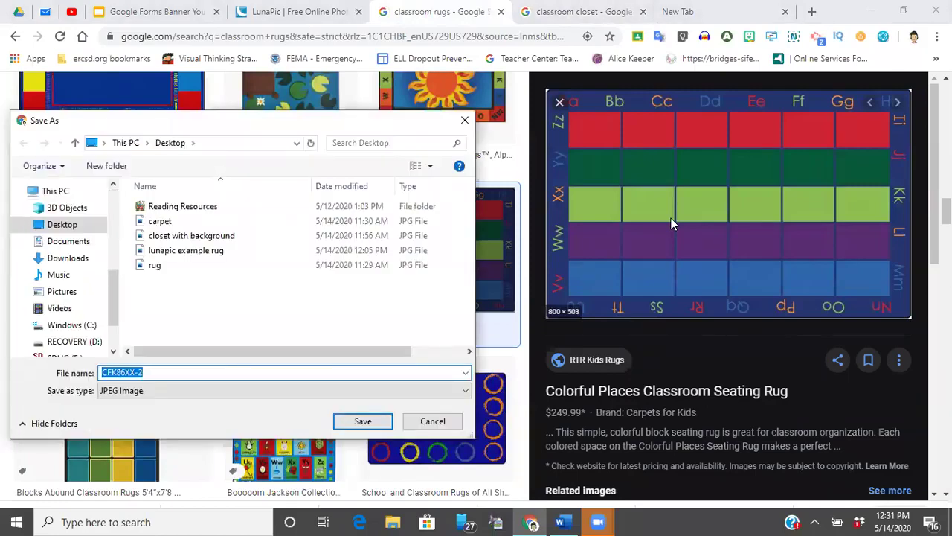
{"action": "type", "text": "luna pic rug"}
{"action": "key", "text": "Return"}
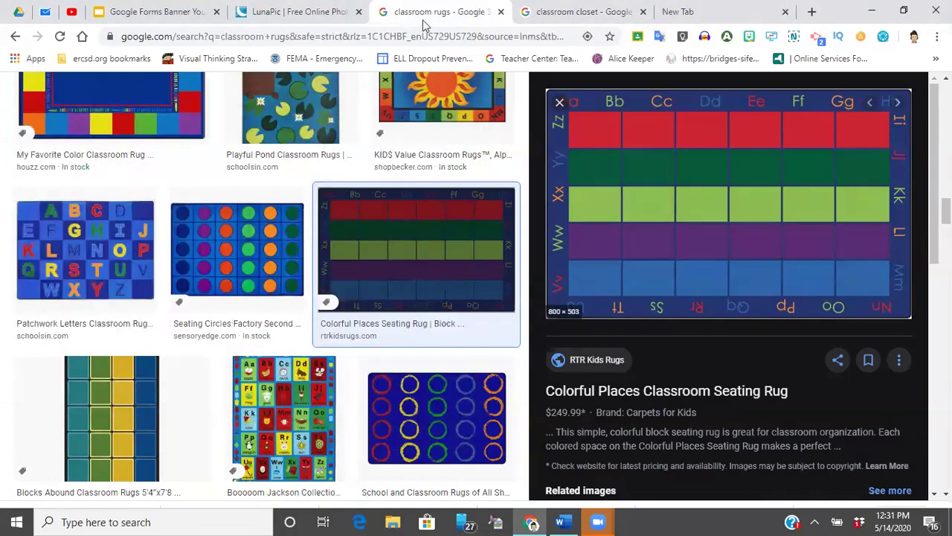
Step: Upload 'closet with background' from the Desktop into LunaPic
{"action": "left_click", "coordinate": [314, 11]}
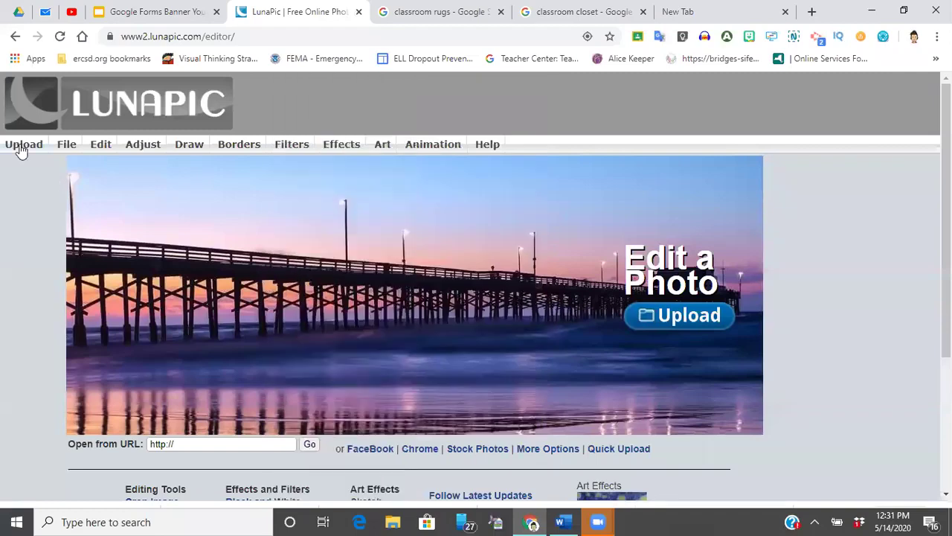
{"action": "left_click", "coordinate": [22, 147]}
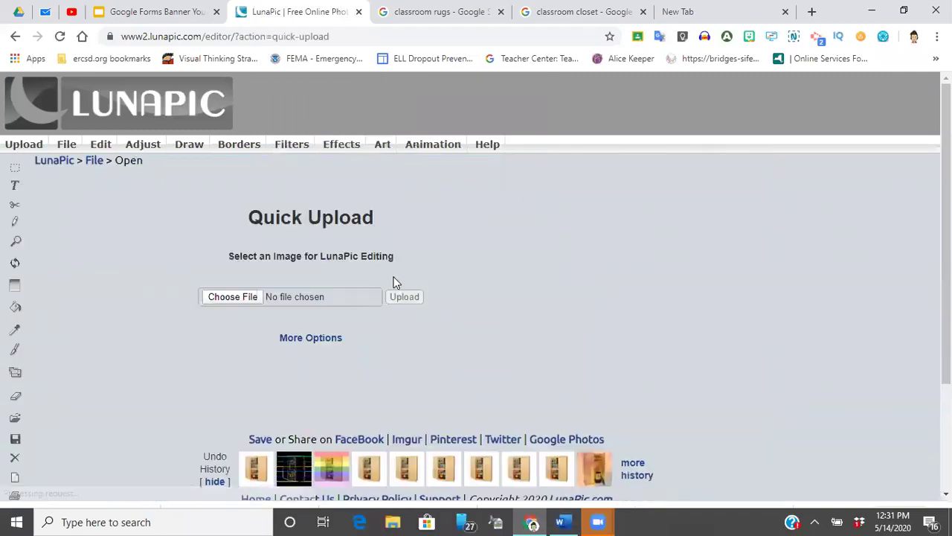
{"action": "left_click", "coordinate": [230, 299]}
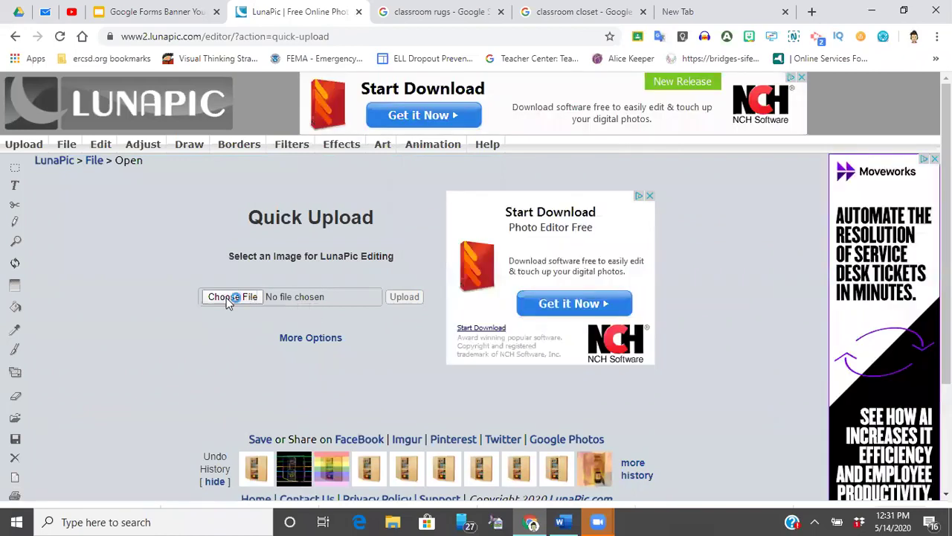
{"action": "left_click", "coordinate": [229, 299]}
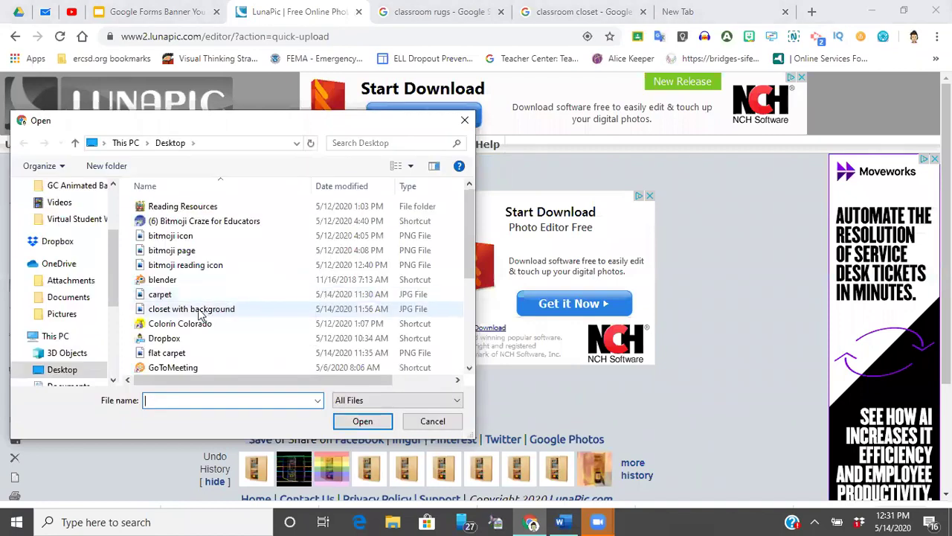
{"action": "left_click", "coordinate": [199, 313]}
{"action": "double_click", "coordinate": [199, 309]}
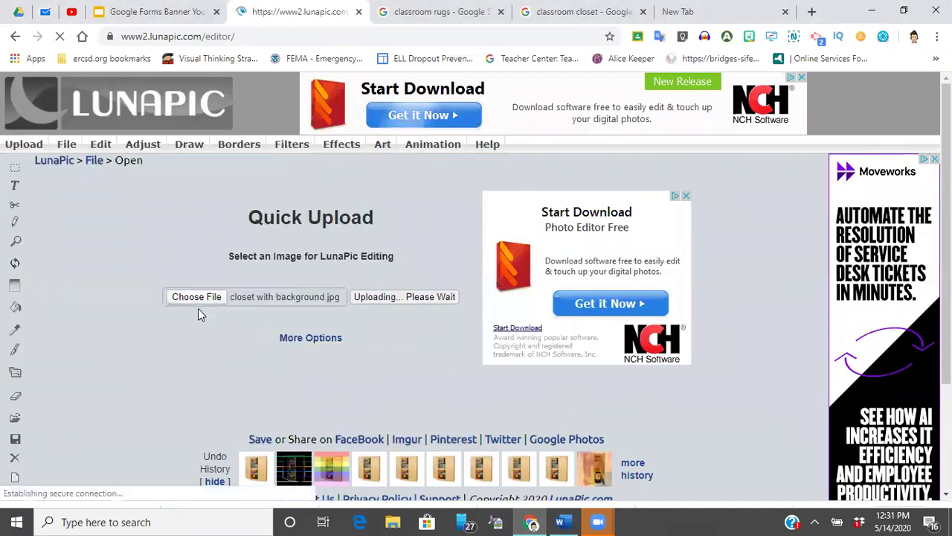
Step: Use Edit > Transparent Background on the closet's white surroundings, leaving the cabinet on transparency
{"action": "scroll", "coordinate": [354, 317], "scroll_direction": "down", "scroll_amount": 5}
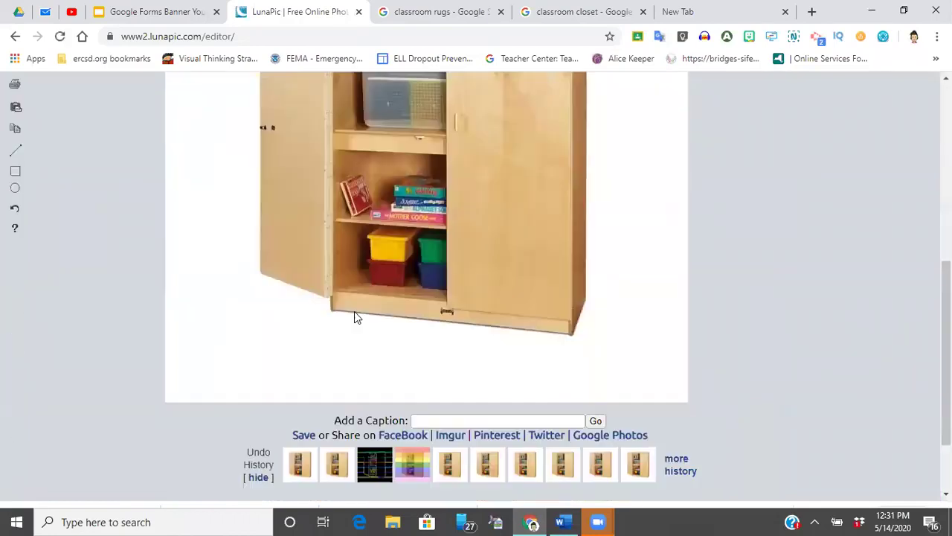
{"action": "scroll", "coordinate": [354, 311], "scroll_direction": "up", "scroll_amount": 5}
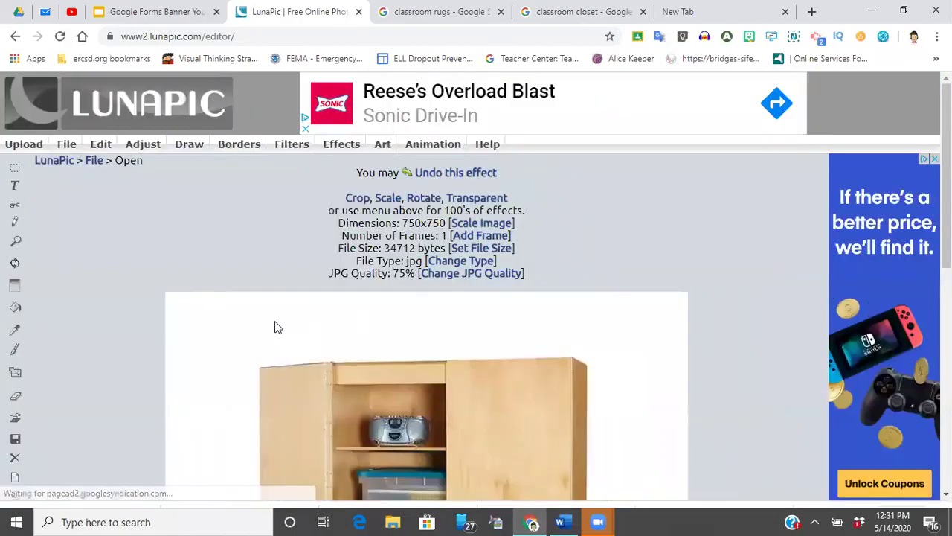
{"action": "mouse_move", "coordinate": [102, 146]}
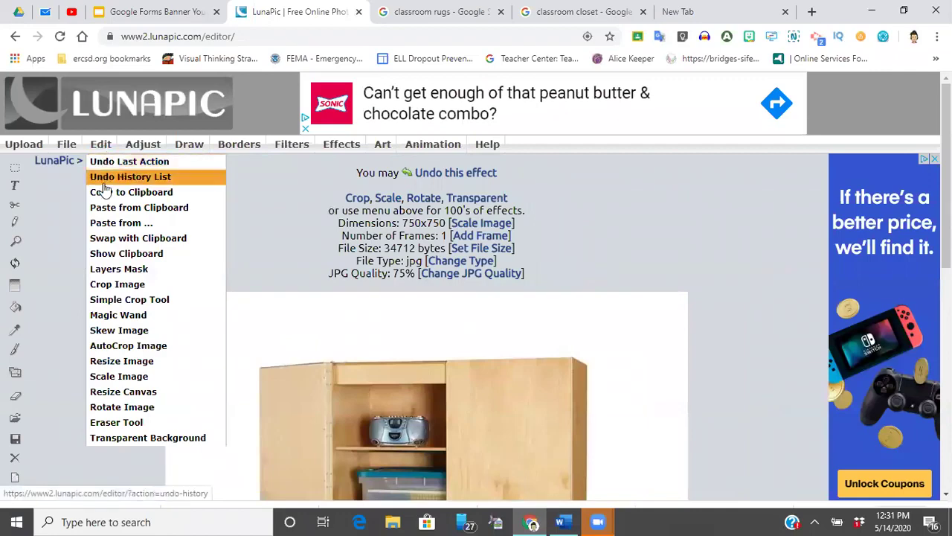
{"action": "left_click", "coordinate": [123, 443]}
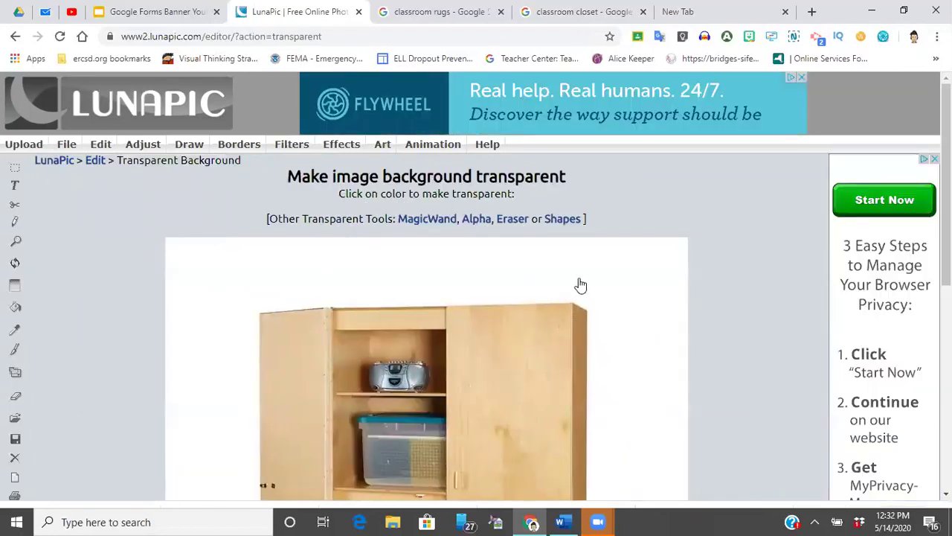
{"action": "left_click", "coordinate": [199, 316]}
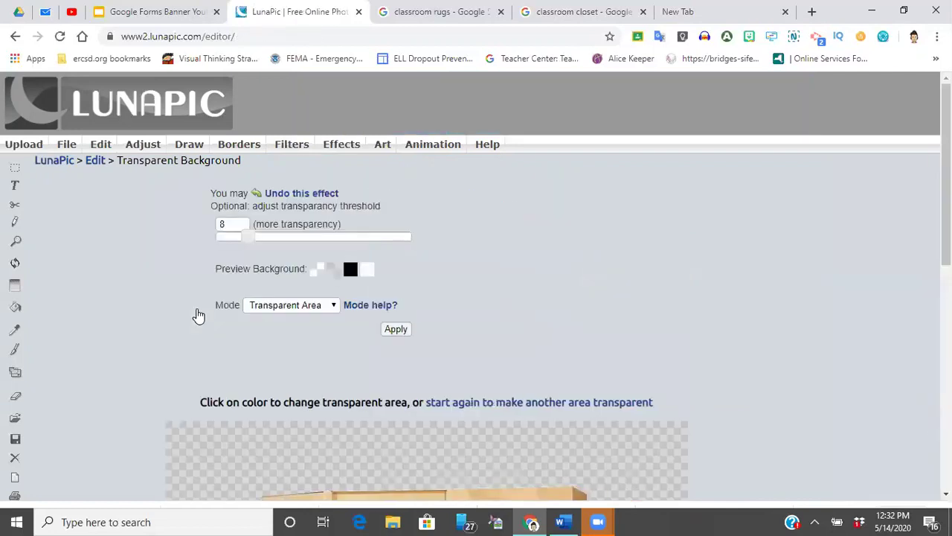
{"action": "scroll", "coordinate": [198, 319], "scroll_direction": "down", "scroll_amount": 3}
{"action": "scroll", "coordinate": [198, 320], "scroll_direction": "down", "scroll_amount": 4}
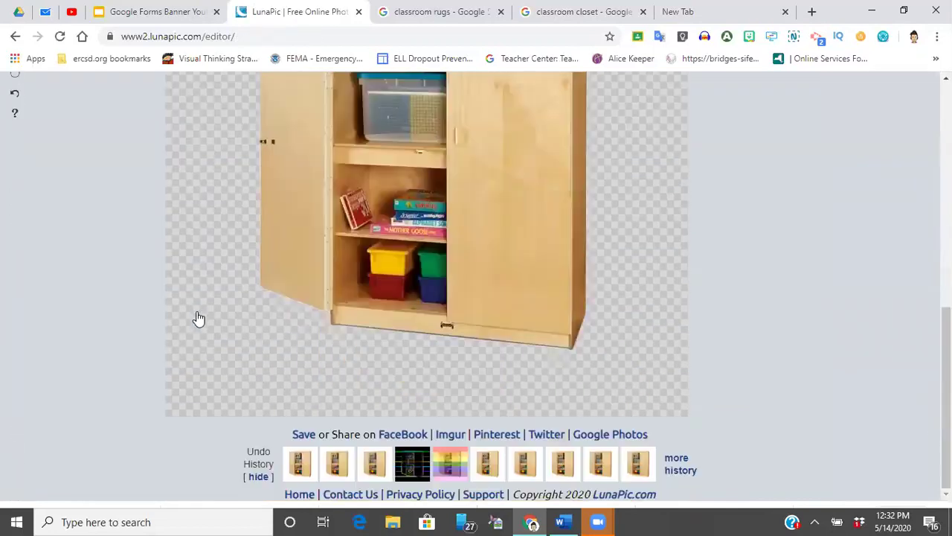
{"action": "scroll", "coordinate": [195, 319], "scroll_direction": "up", "scroll_amount": 2}
{"action": "scroll", "coordinate": [309, 291], "scroll_direction": "up", "scroll_amount": 1}
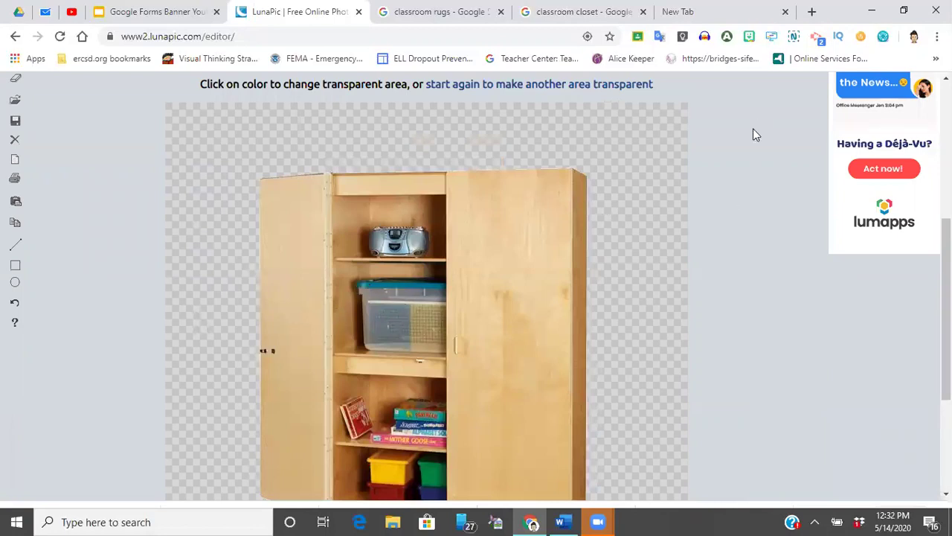
{"action": "scroll", "coordinate": [439, 235], "scroll_direction": "down", "scroll_amount": 2}
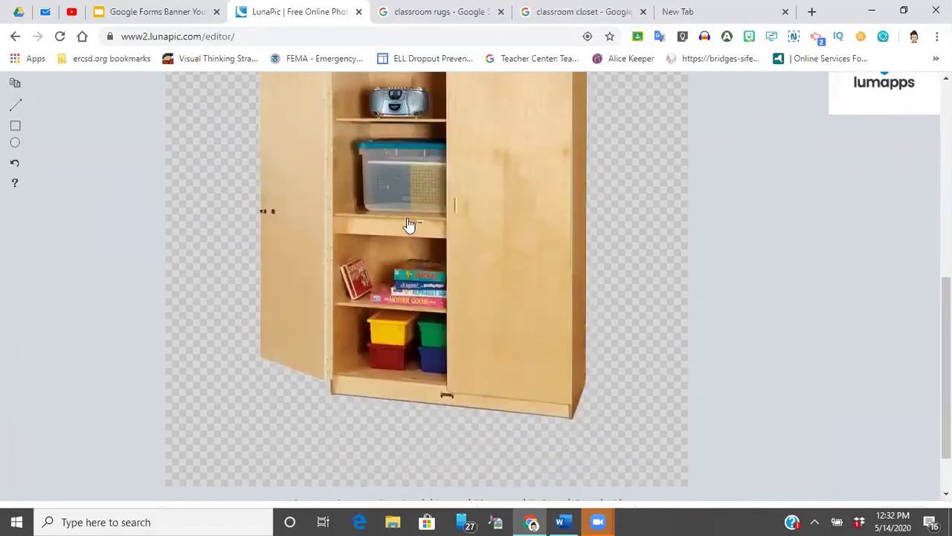
{"action": "right_click", "coordinate": [408, 224]}
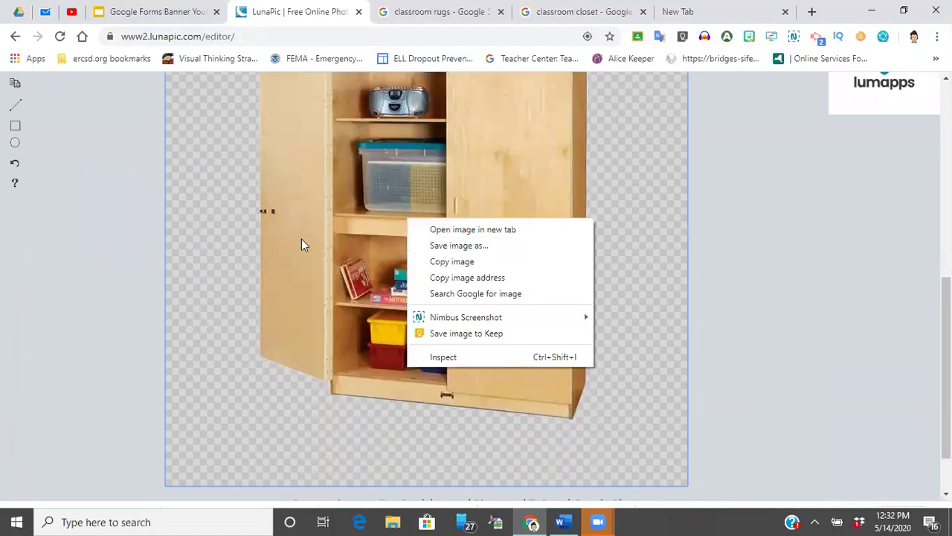
{"action": "scroll", "coordinate": [234, 251], "scroll_direction": "up", "scroll_amount": 5}
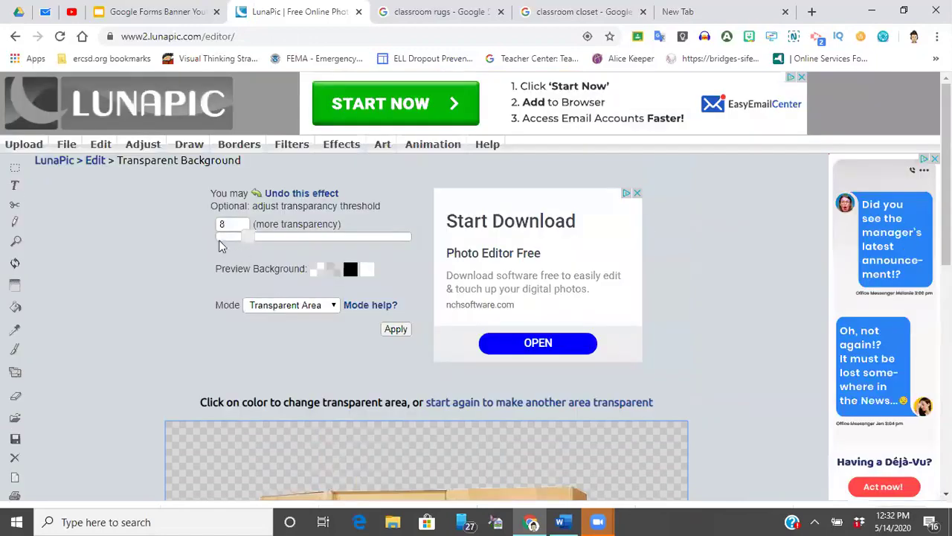
Step: Upload 'luna pic rug' from the Desktop into LunaPic
{"action": "left_click", "coordinate": [28, 149]}
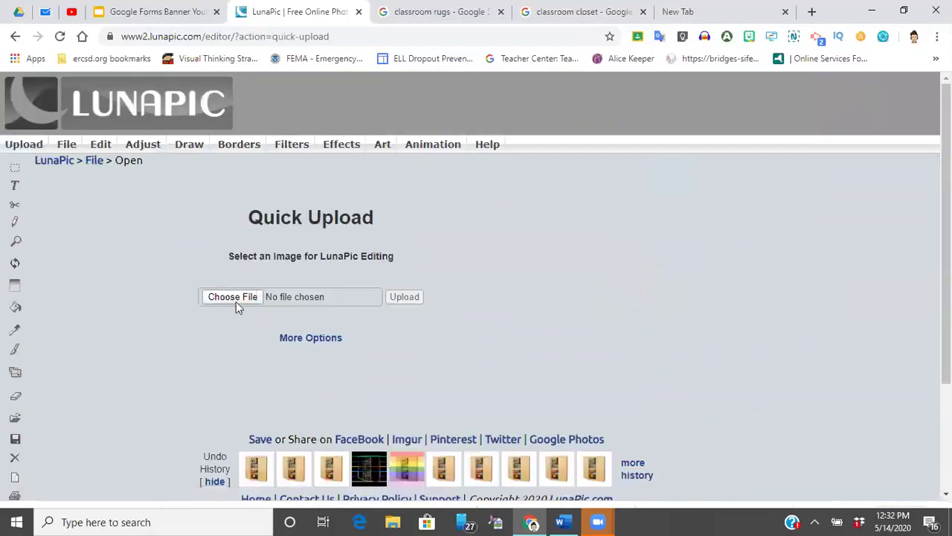
{"action": "left_click", "coordinate": [239, 298]}
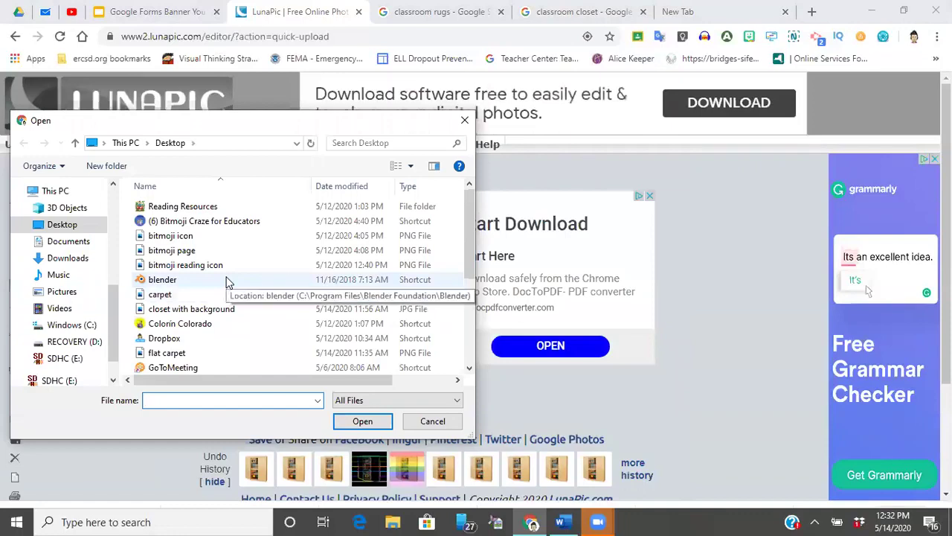
{"action": "scroll", "coordinate": [227, 313], "scroll_direction": "down", "scroll_amount": 1}
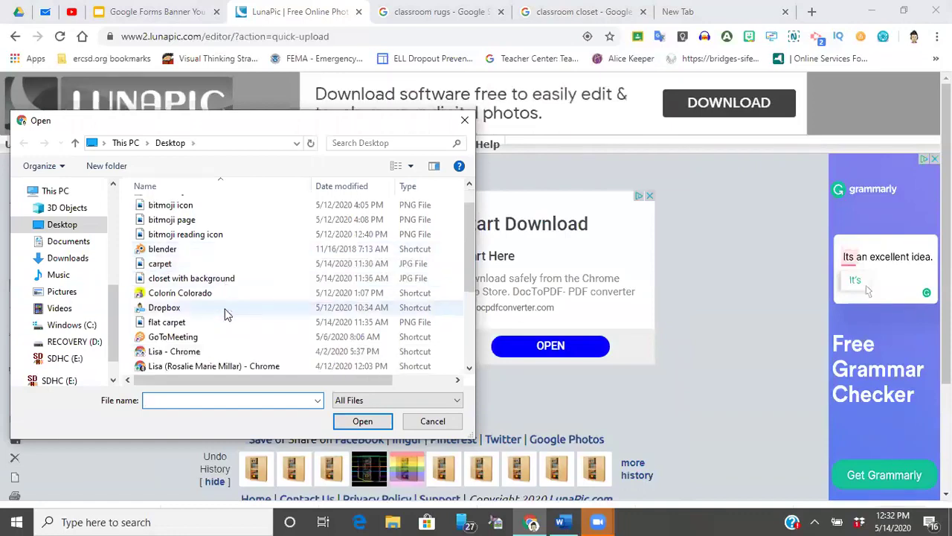
{"action": "scroll", "coordinate": [227, 312], "scroll_direction": "down", "scroll_amount": 1}
{"action": "left_click", "coordinate": [181, 340]}
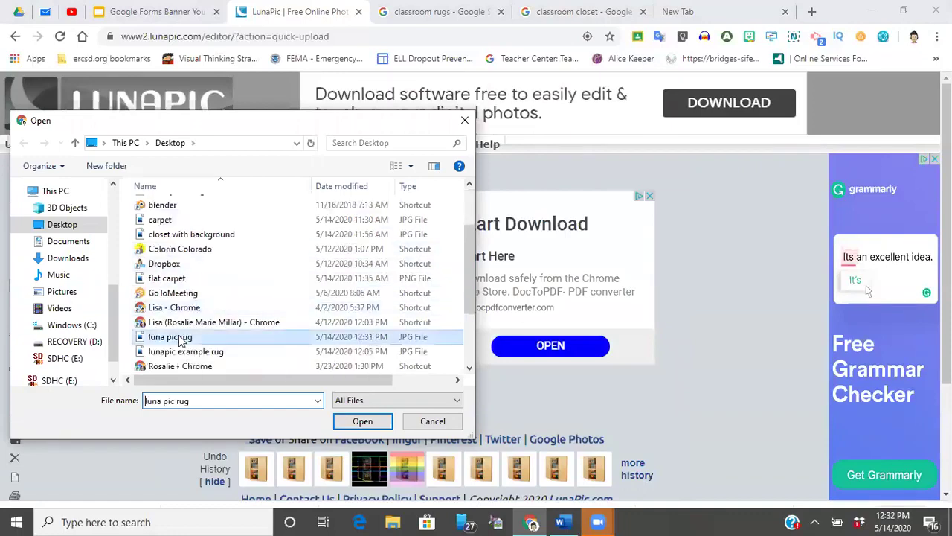
{"action": "double_click", "coordinate": [179, 337]}
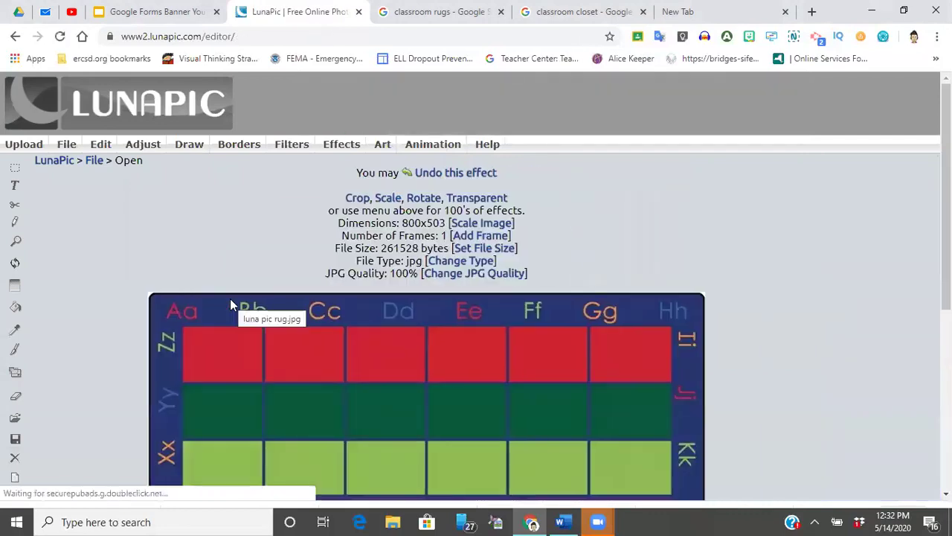
Step: Bring up the Adjust menu for the alphabet rug to reach the Perspective option
{"action": "scroll", "coordinate": [230, 301], "scroll_direction": "down", "scroll_amount": 3}
{"action": "scroll", "coordinate": [230, 299], "scroll_direction": "up", "scroll_amount": 1}
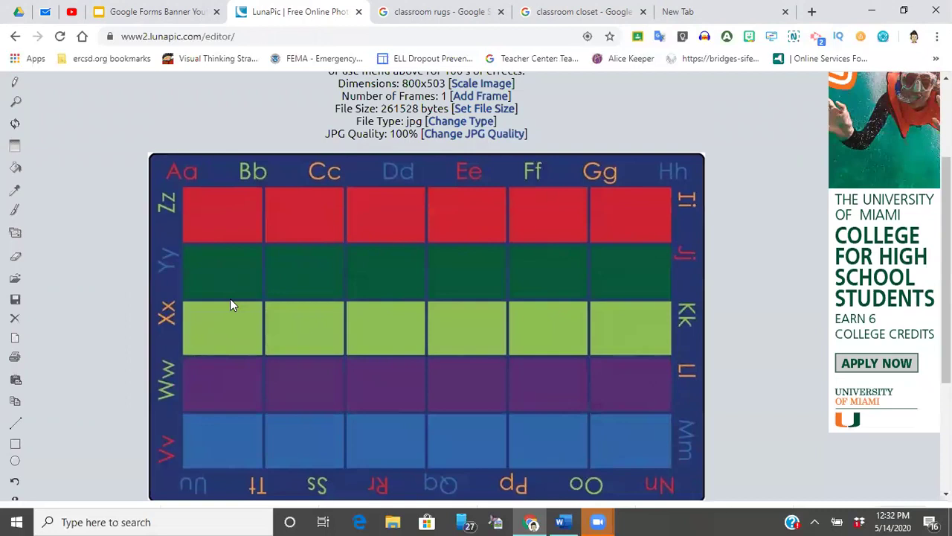
{"action": "scroll", "coordinate": [230, 298], "scroll_direction": "up", "scroll_amount": 2}
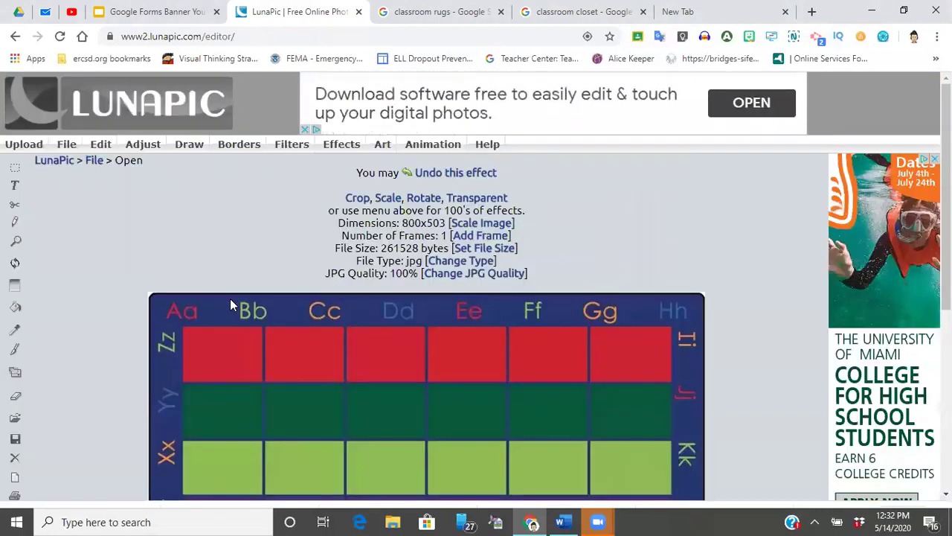
{"action": "left_click", "coordinate": [143, 144]}
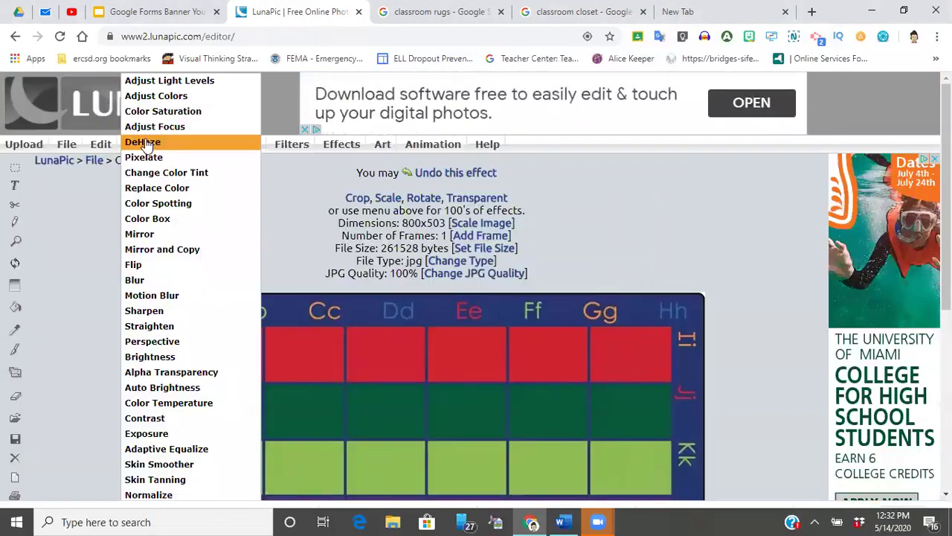
{"action": "left_click", "coordinate": [84, 242]}
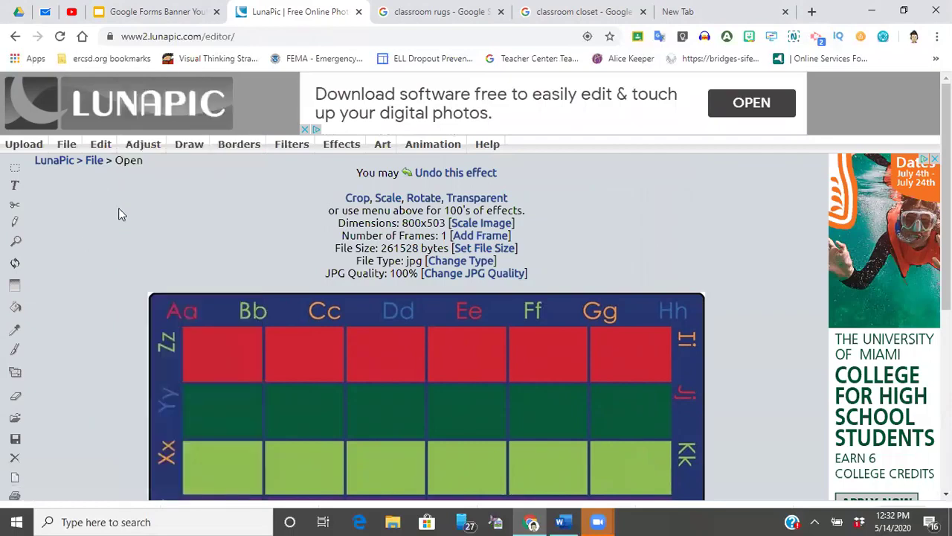
{"action": "left_click", "coordinate": [153, 156]}
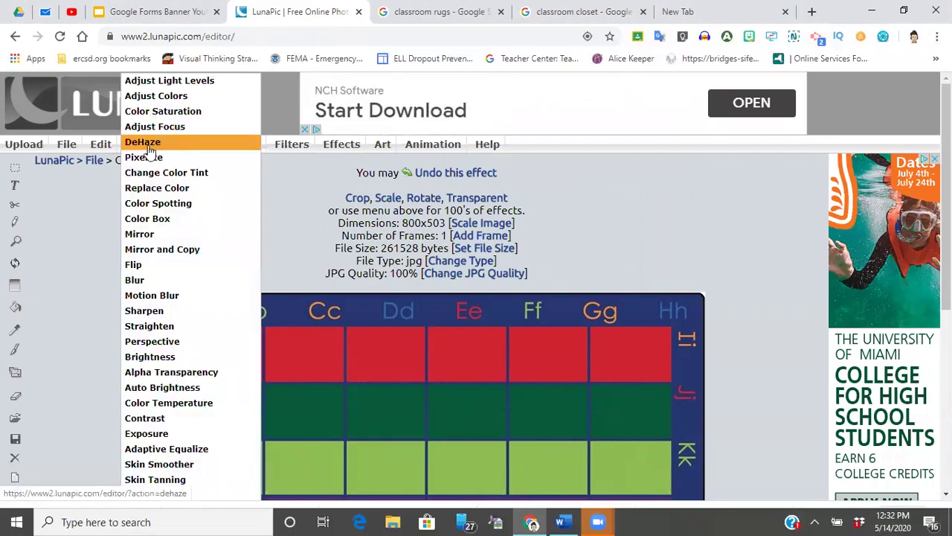
{"action": "scroll", "coordinate": [167, 342], "scroll_direction": "down", "scroll_amount": 1}
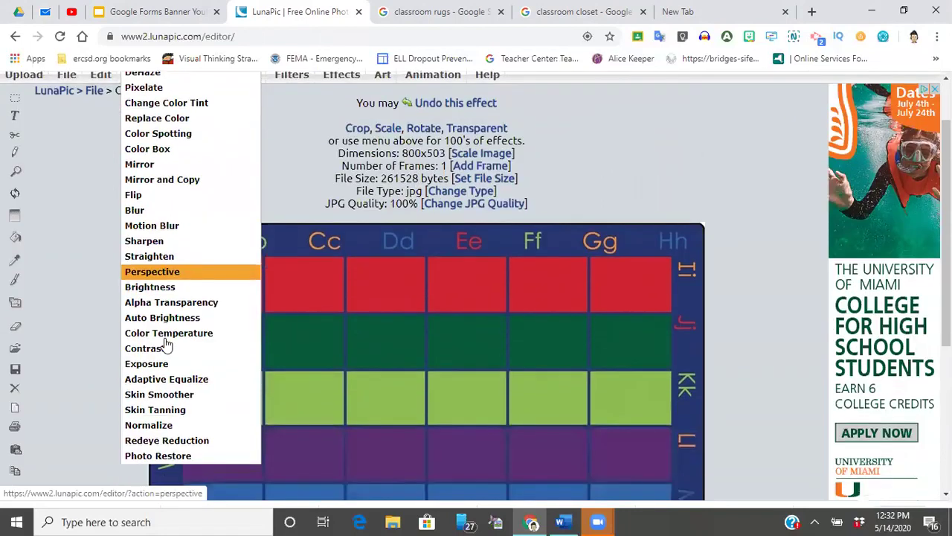
Step: Pull the rug's top corners down and inward with Adjust > Perspective, then copy the warped image
{"action": "left_click", "coordinate": [172, 274]}
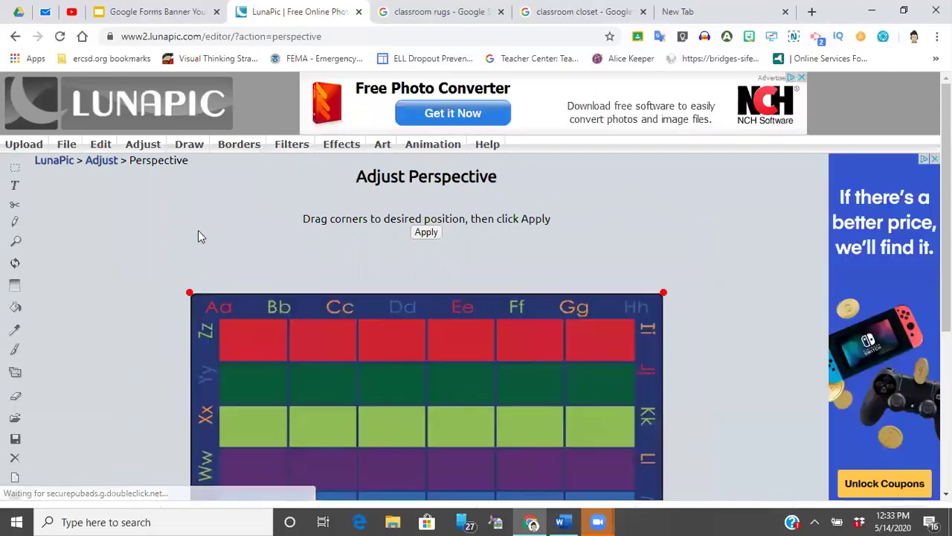
{"action": "scroll", "coordinate": [474, 305], "scroll_direction": "down", "scroll_amount": 2}
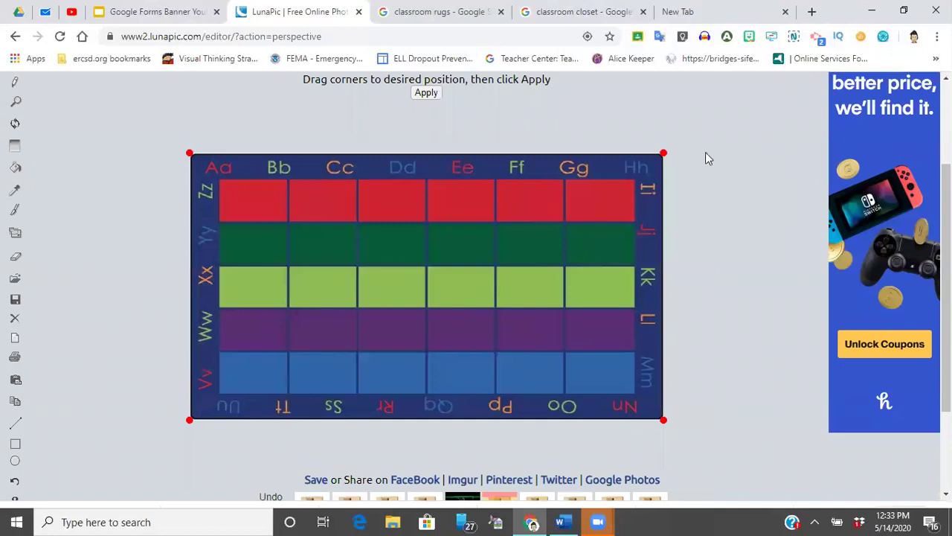
{"action": "left_click_drag", "start_coordinate": [666, 155], "coordinate": [580, 315]}
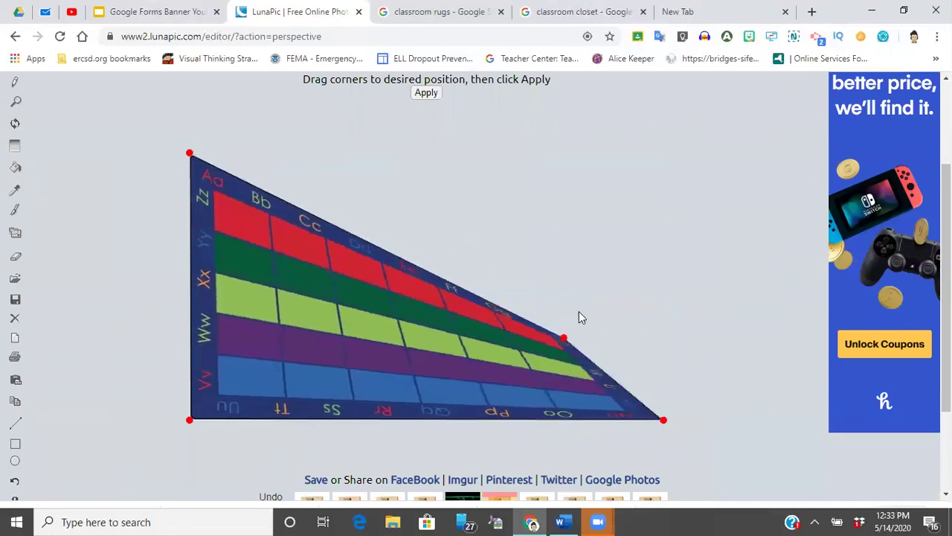
{"action": "left_click_drag", "start_coordinate": [190, 154], "coordinate": [229, 353]}
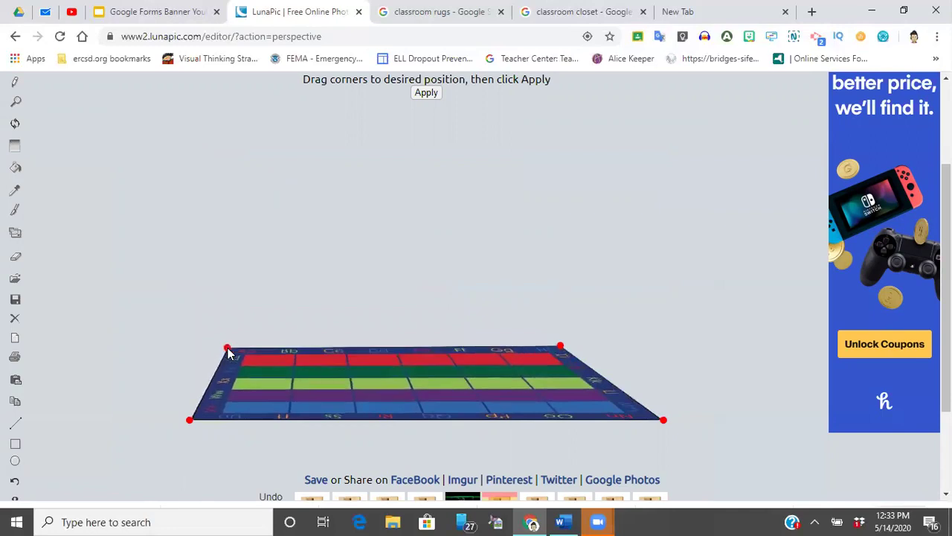
{"action": "left_click_drag", "start_coordinate": [228, 353], "coordinate": [229, 346]}
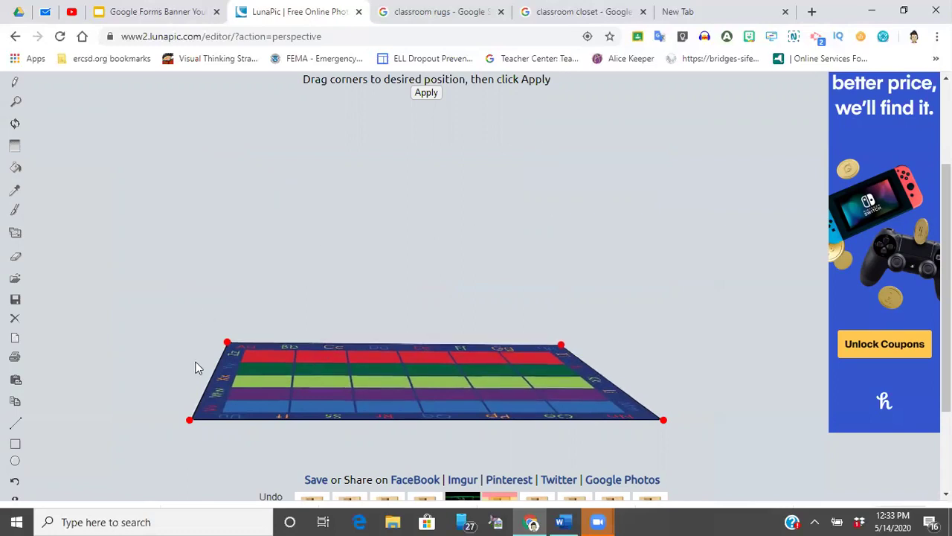
{"action": "left_click_drag", "start_coordinate": [227, 342], "coordinate": [221, 343]}
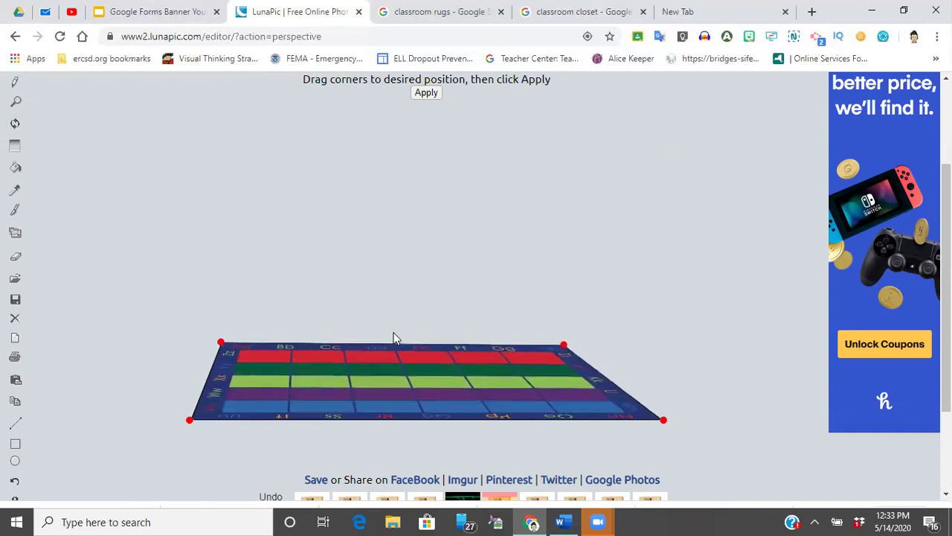
{"action": "right_click", "coordinate": [398, 381]}
{"action": "left_click", "coordinate": [442, 401]}
Step: Paste the warped rug onto slide 1's banner in the Google Forms Banner presentation
{"action": "left_click", "coordinate": [168, 14]}
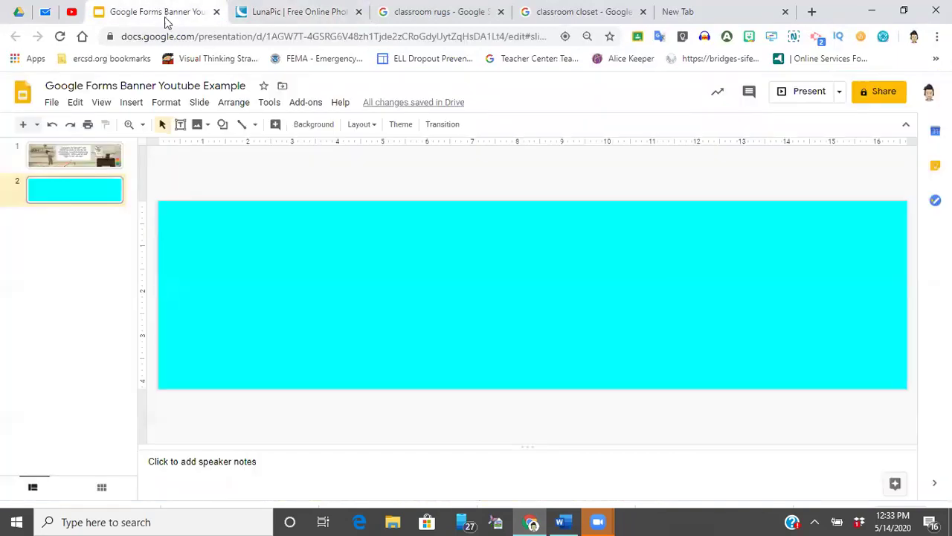
{"action": "left_click", "coordinate": [69, 156]}
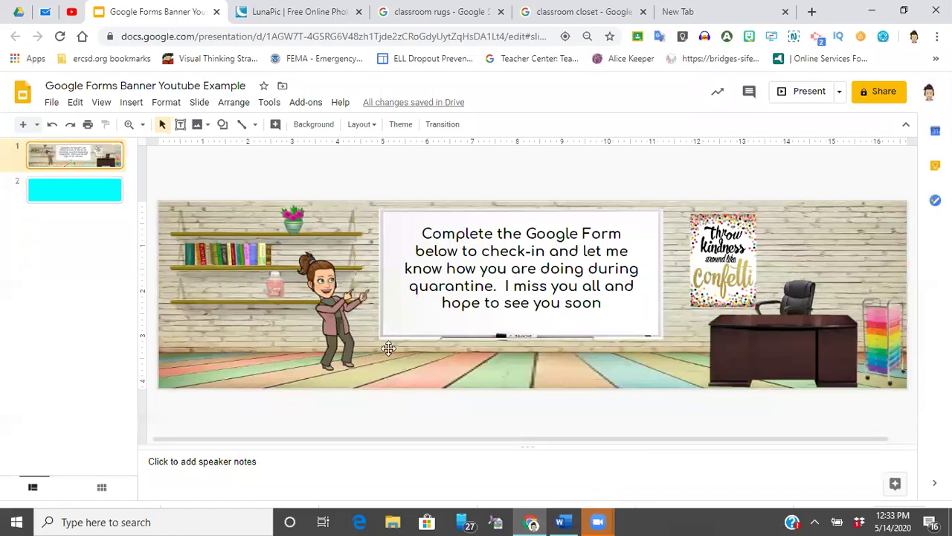
{"action": "right_click", "coordinate": [388, 348]}
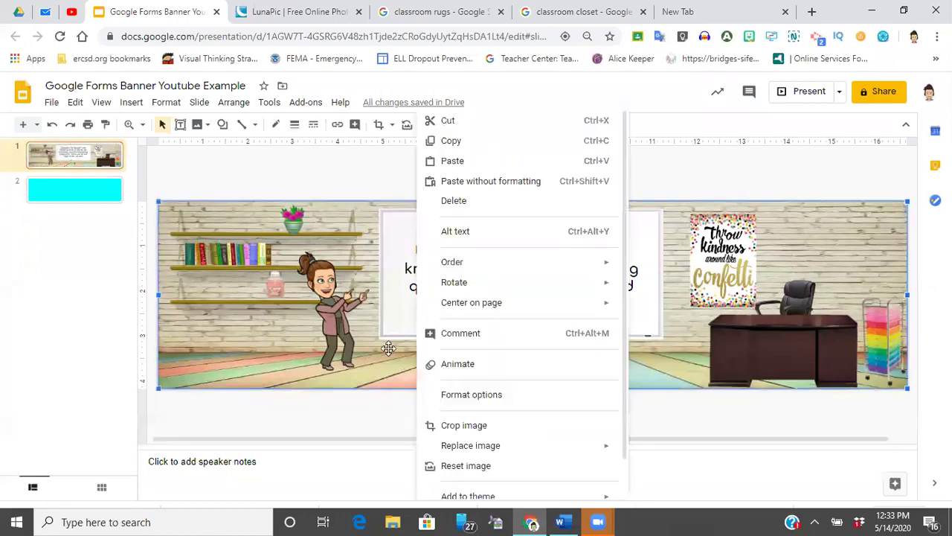
{"action": "left_click", "coordinate": [460, 162]}
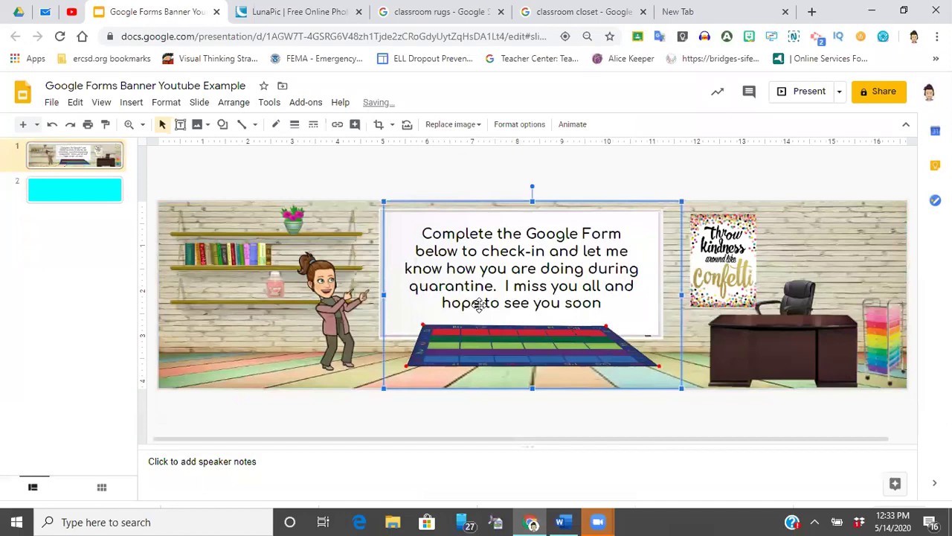
Step: Crop away the empty area above the pasted rug
{"action": "left_click_drag", "start_coordinate": [480, 304], "coordinate": [480, 305]}
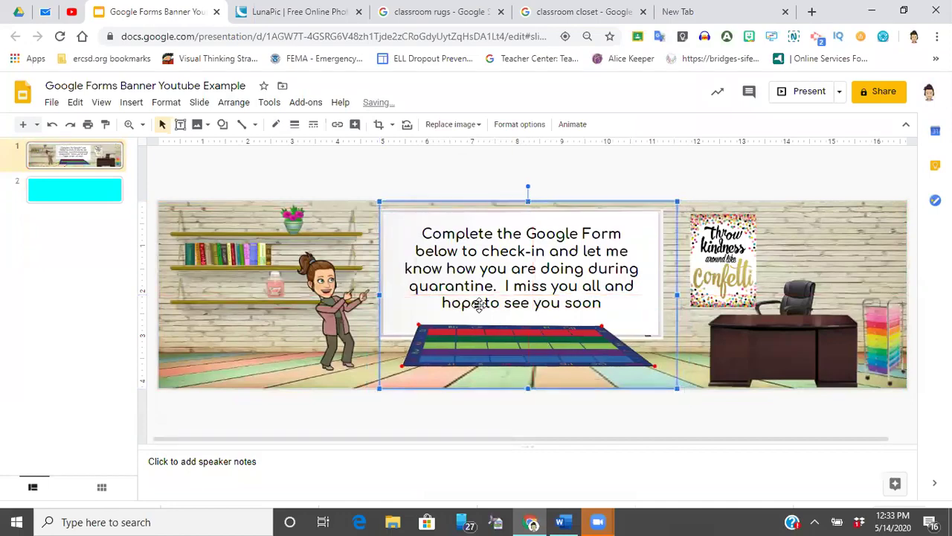
{"action": "double_click", "coordinate": [480, 304]}
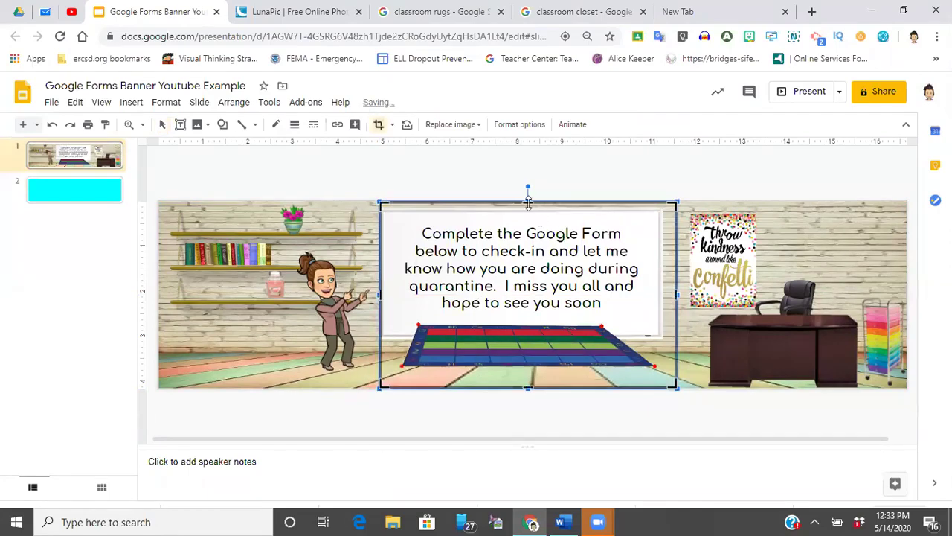
{"action": "left_click_drag", "start_coordinate": [527, 203], "coordinate": [527, 305]}
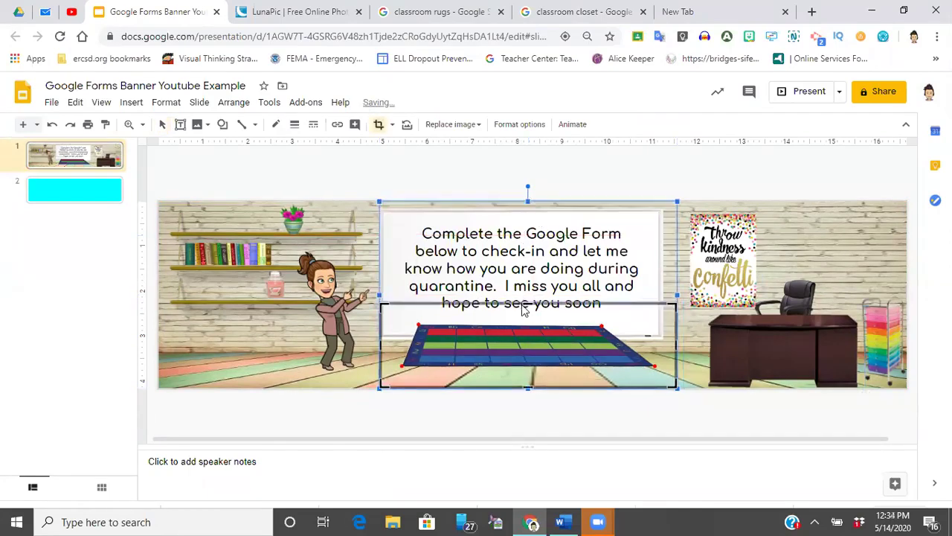
{"action": "key", "text": "Escape"}
Step: Shrink the rug and move it down onto the floor beneath the whiteboard
{"action": "left_click_drag", "start_coordinate": [389, 343], "coordinate": [393, 363]}
{"action": "key", "text": "Down"}
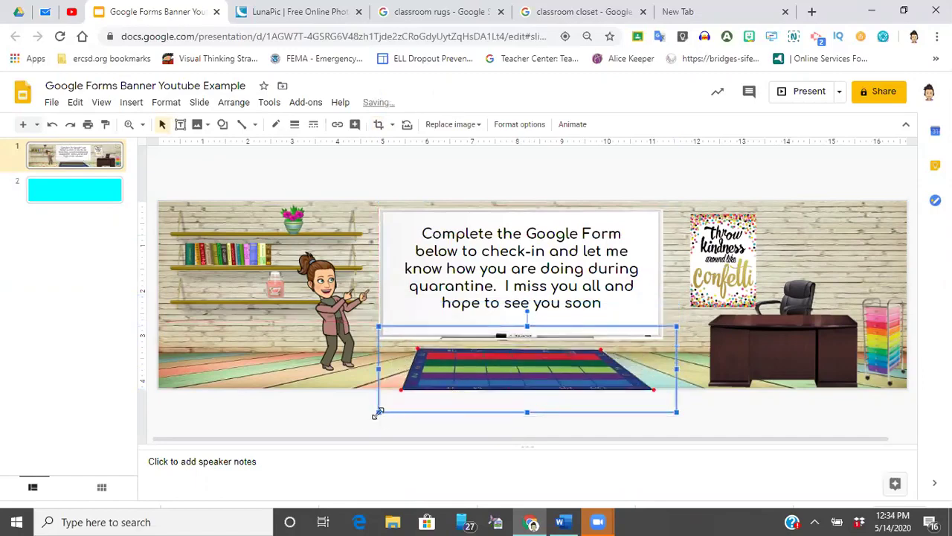
{"action": "left_click_drag", "start_coordinate": [378, 413], "coordinate": [404, 404]}
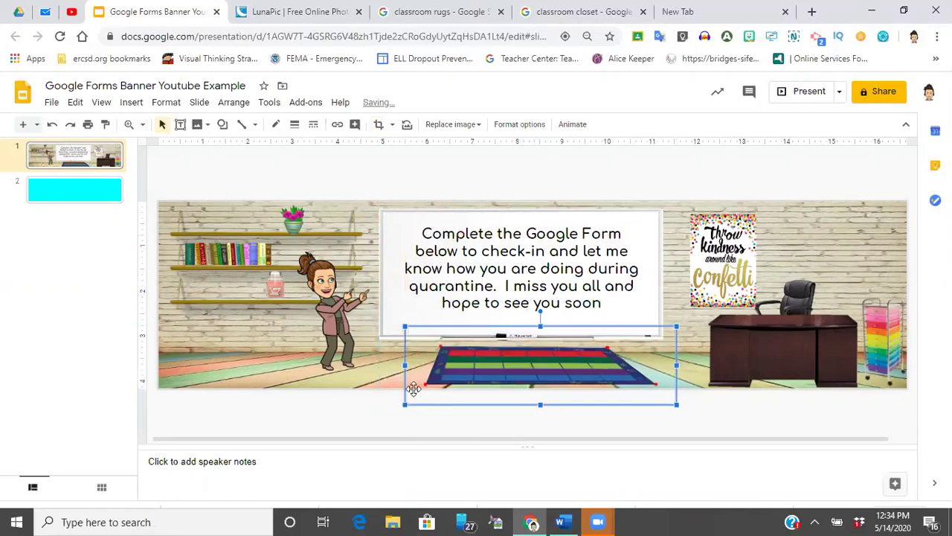
{"action": "key", "text": "Down"}
{"action": "key", "text": "Down"}
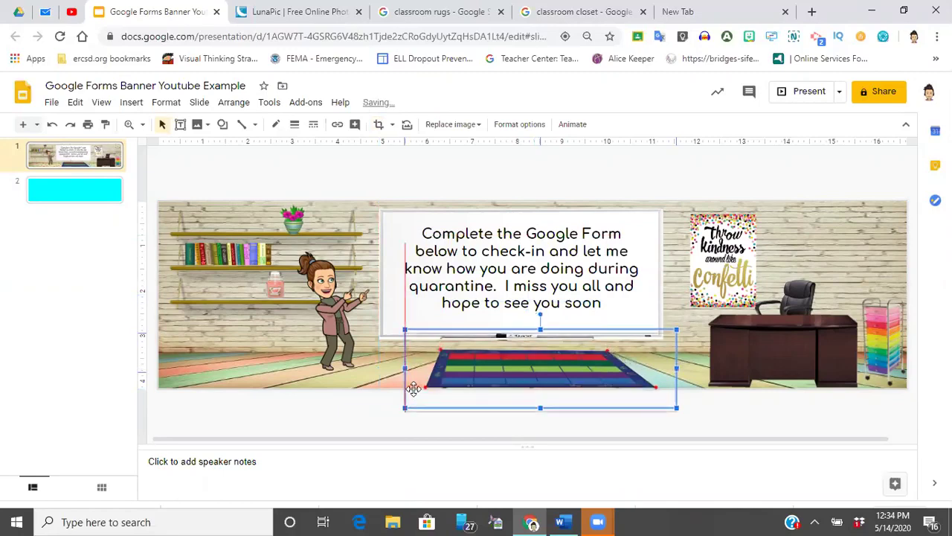
{"action": "key", "text": "Down"}
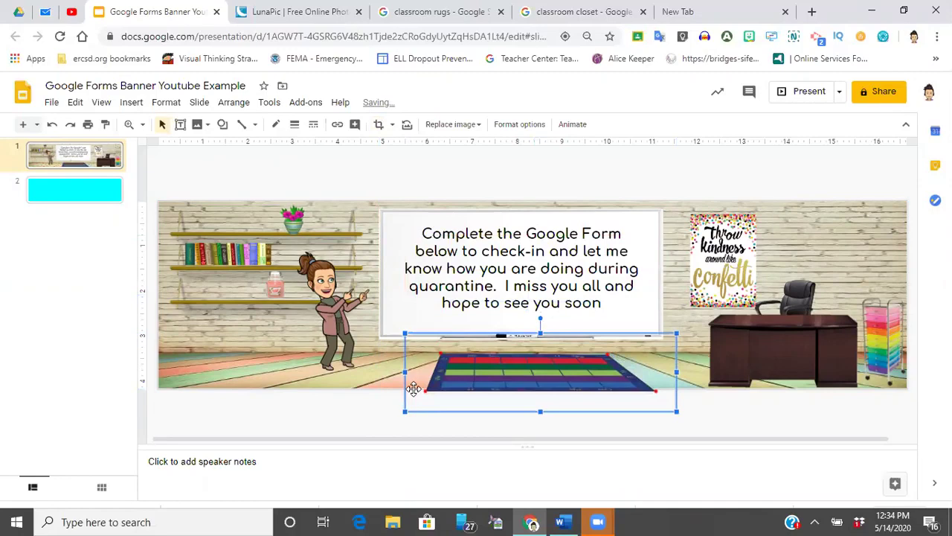
{"action": "left_click", "coordinate": [339, 412]}
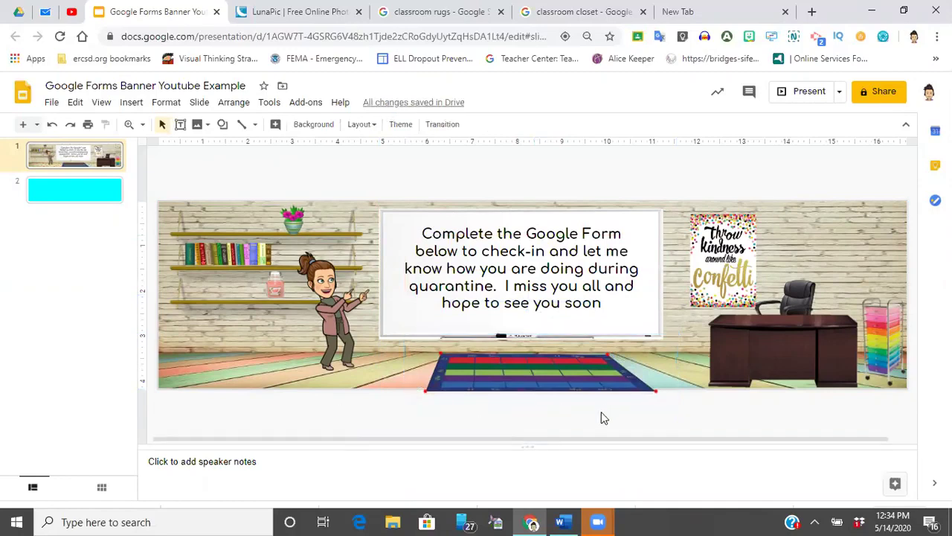